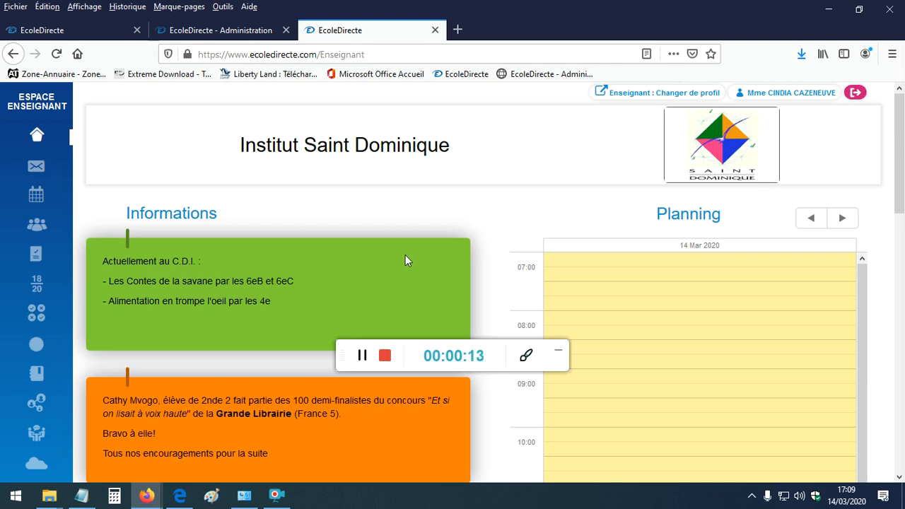
Open the Cahier de textes section of the teacher space.
{"action": "mouse_move", "coordinate": [35, 373]}
{"action": "mouse_move", "coordinate": [24, 254]}
{"action": "mouse_move", "coordinate": [51, 172]}
{"action": "mouse_move", "coordinate": [5, 319]}
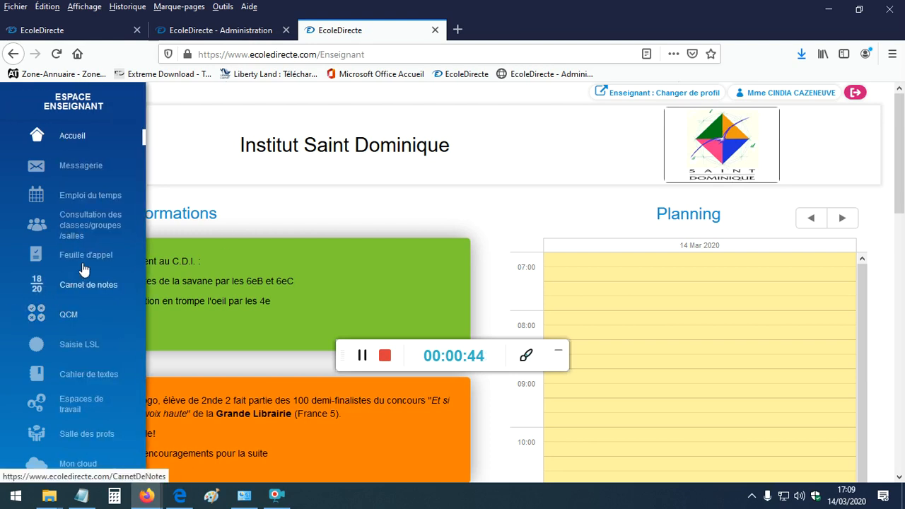
{"action": "left_click", "coordinate": [84, 375]}
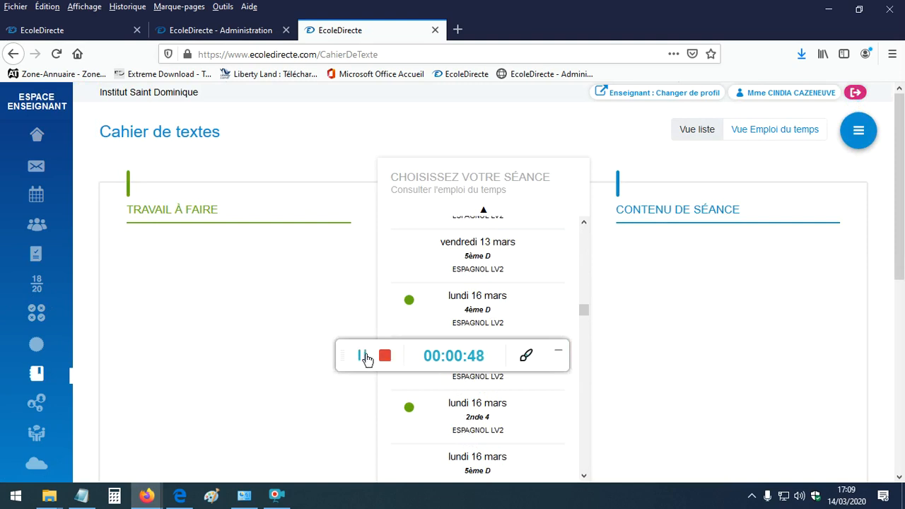
Select the 4ème D ESPAGNOL LV2 session of mardi 17 mars in the session list.
{"action": "left_click_drag", "start_coordinate": [340, 355], "coordinate": [672, 26]}
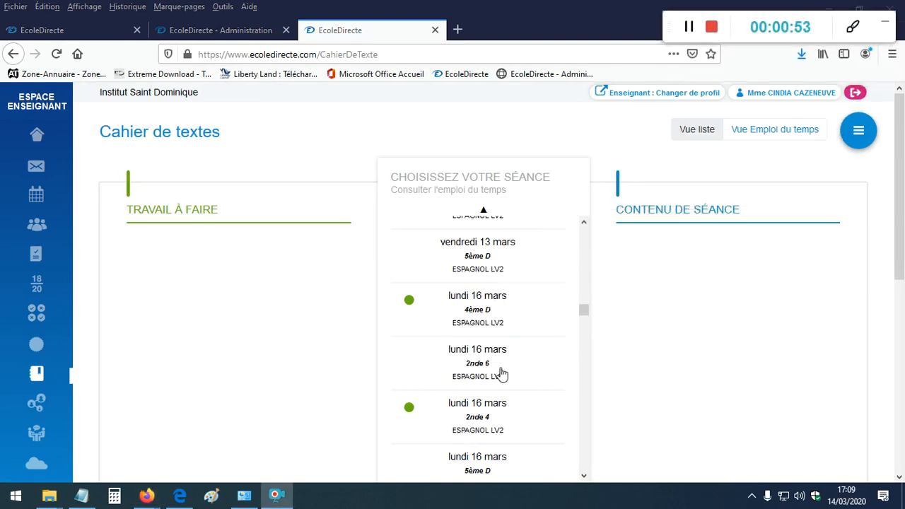
{"action": "scroll", "coordinate": [505, 368], "scroll_direction": "down", "scroll_amount": 2}
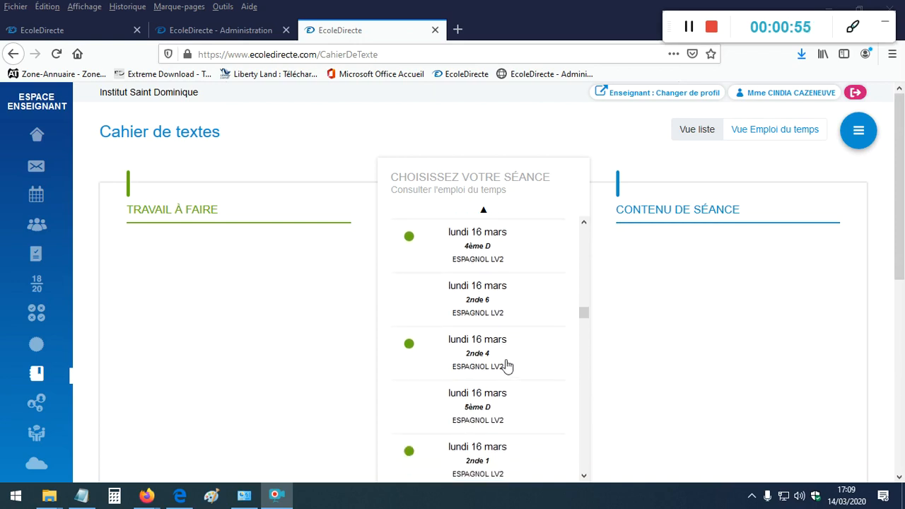
{"action": "scroll", "coordinate": [506, 365], "scroll_direction": "down", "scroll_amount": 1}
{"action": "left_click_drag", "start_coordinate": [672, 26], "coordinate": [681, 84]}
{"action": "scroll", "coordinate": [439, 299], "scroll_direction": "down", "scroll_amount": 1}
{"action": "scroll", "coordinate": [439, 299], "scroll_direction": "down", "scroll_amount": 1}
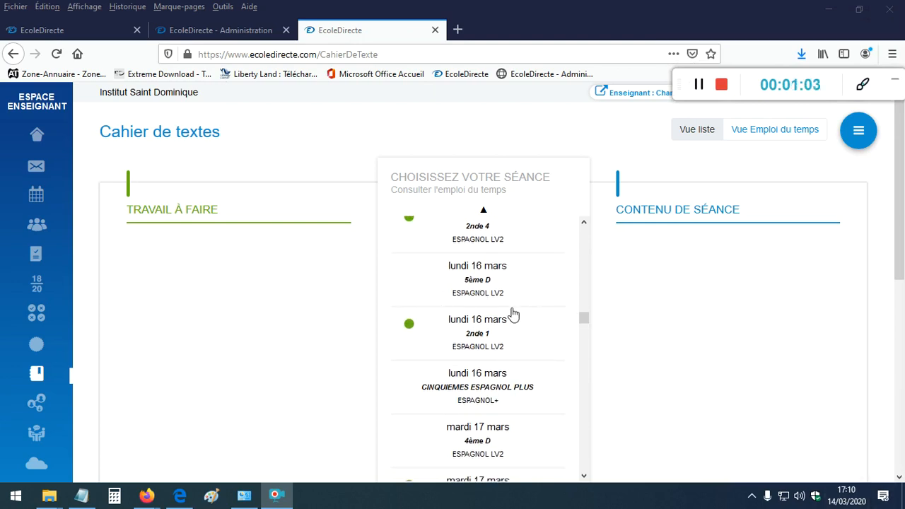
{"action": "scroll", "coordinate": [513, 315], "scroll_direction": "down", "scroll_amount": 2}
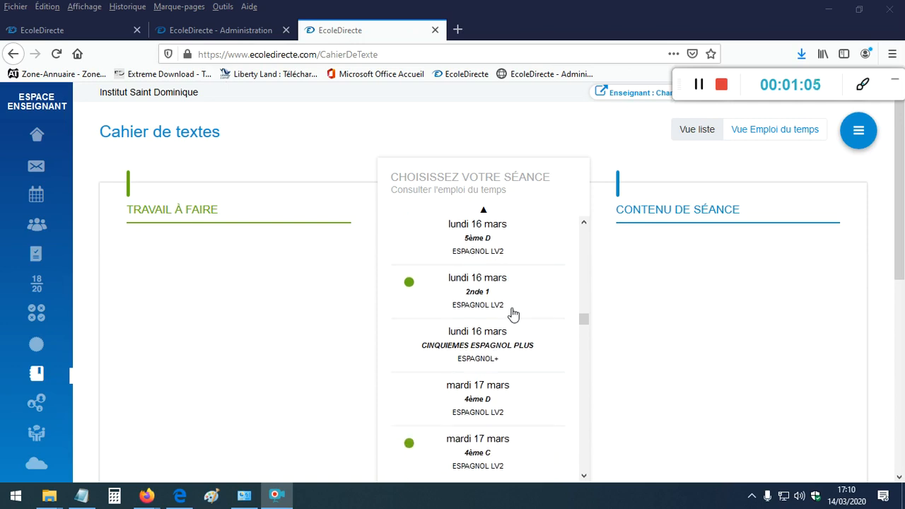
{"action": "scroll", "coordinate": [514, 338], "scroll_direction": "down", "scroll_amount": 2}
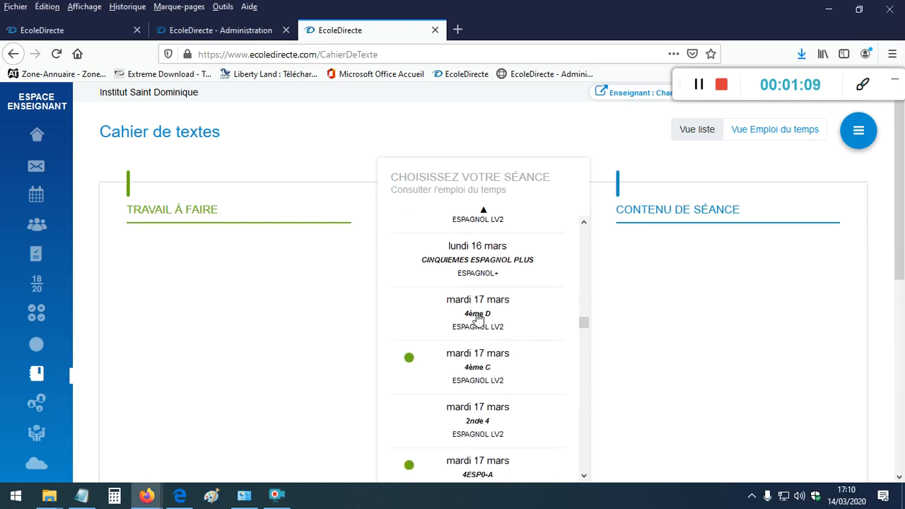
{"action": "left_click", "coordinate": [475, 314]}
{"action": "scroll", "coordinate": [537, 384], "scroll_direction": "down", "scroll_amount": 2}
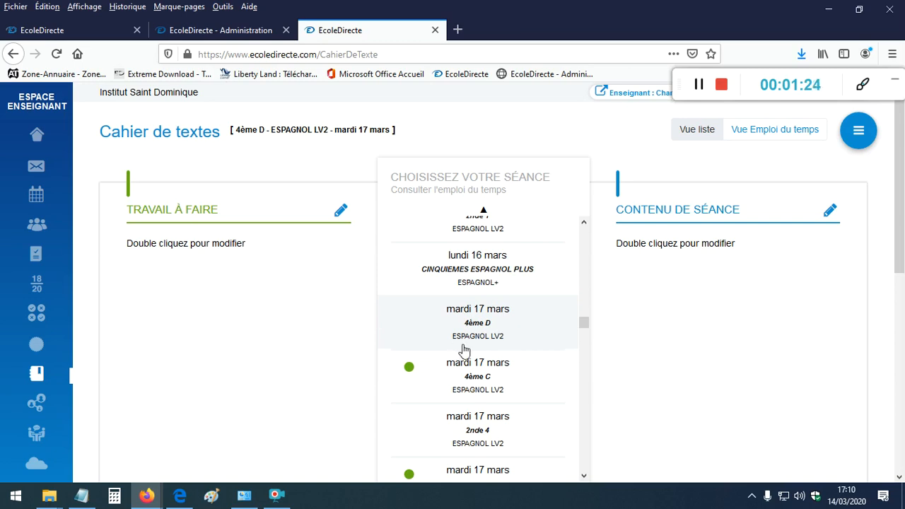
Edit the session's Travail à faire and enable the option "Les élèves doivent rendre en ligne".
{"action": "left_click", "coordinate": [344, 214]}
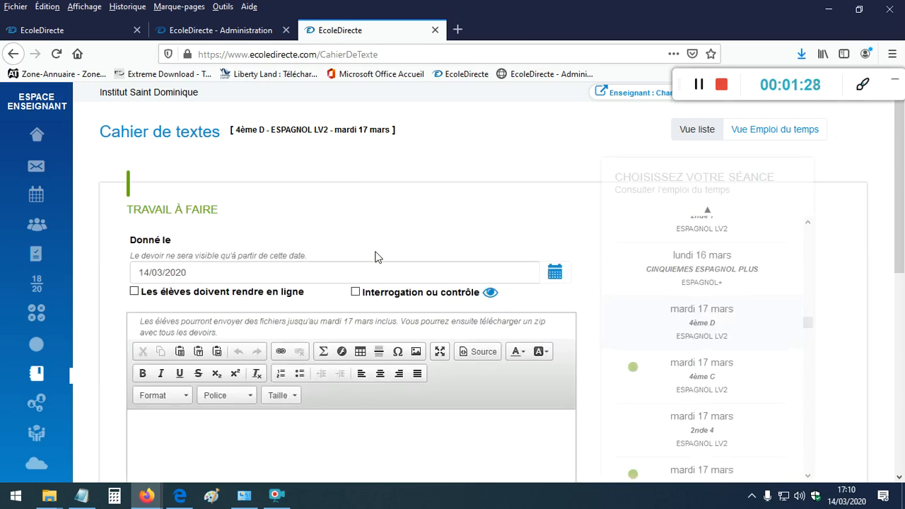
{"action": "scroll", "coordinate": [339, 240], "scroll_direction": "down", "scroll_amount": 2}
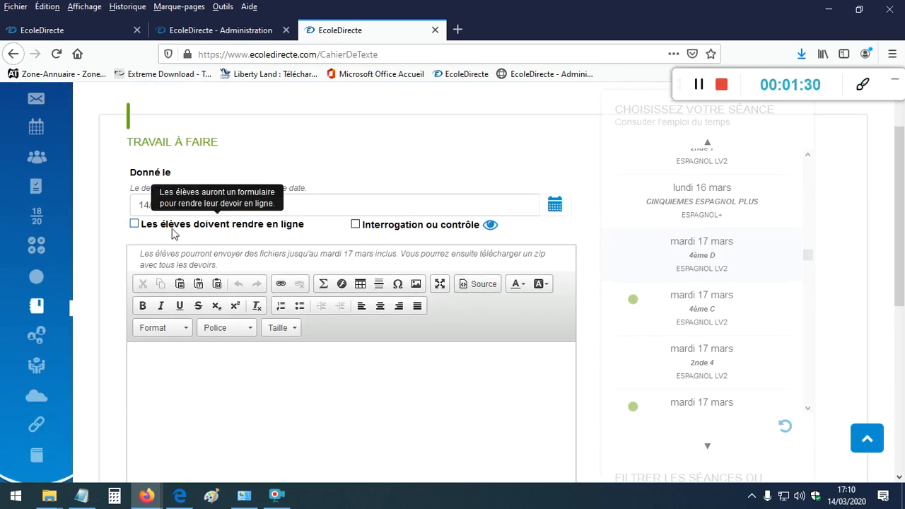
{"action": "left_click", "coordinate": [134, 226]}
{"action": "right_click", "coordinate": [330, 230]}
{"action": "left_click", "coordinate": [223, 255]}
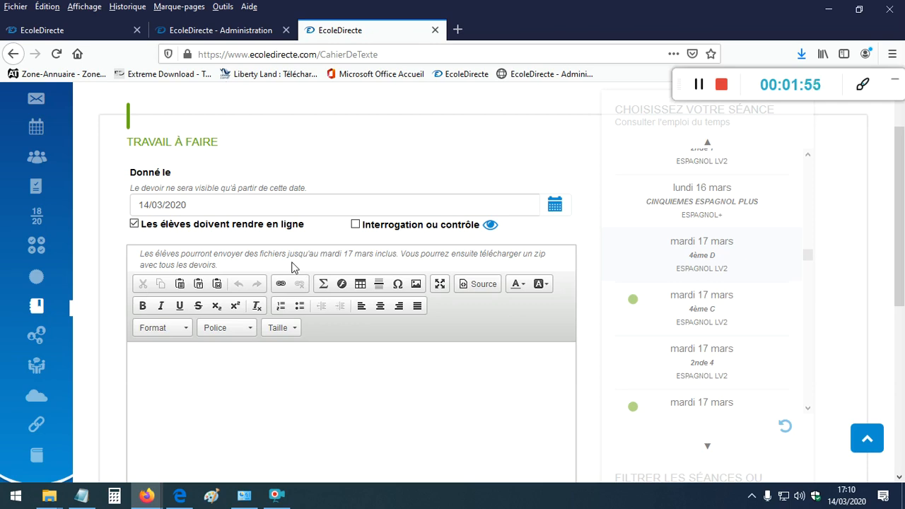
Enter "Devoir à faire." as the homework text and save the assignment.
{"action": "scroll", "coordinate": [294, 267], "scroll_direction": "down", "scroll_amount": 2}
{"action": "left_click", "coordinate": [271, 317]}
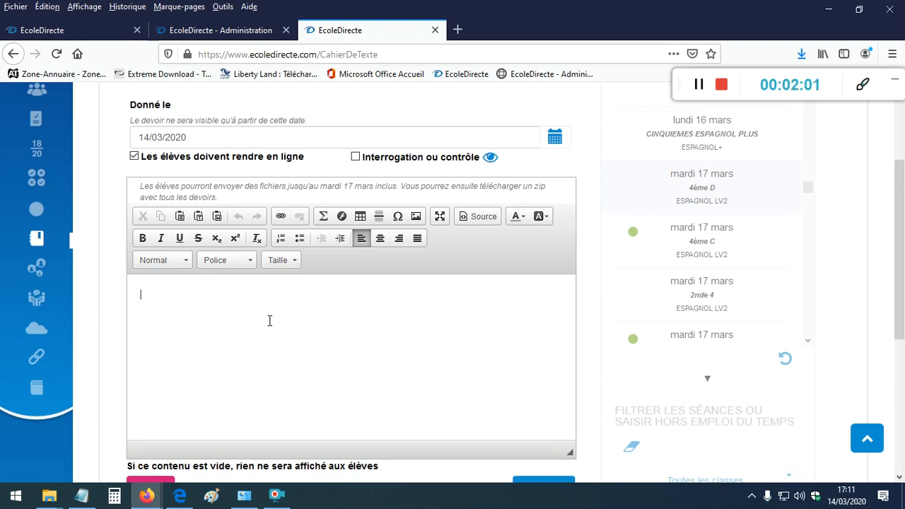
{"action": "scroll", "coordinate": [270, 322], "scroll_direction": "down", "scroll_amount": 2}
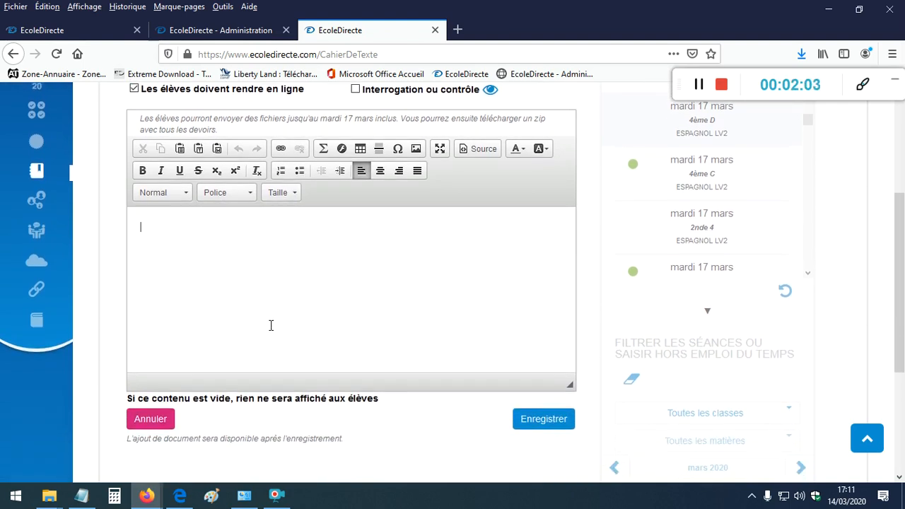
{"action": "type", "text": "Devoir à faiure."}
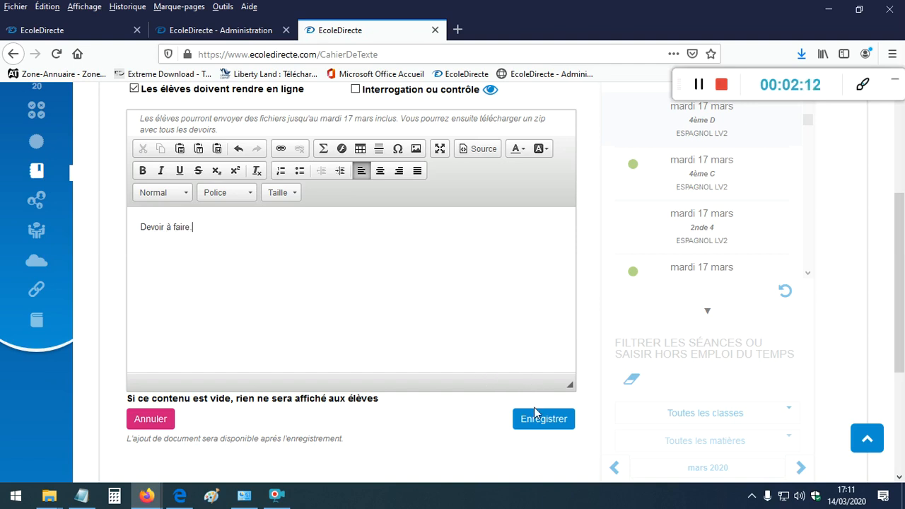
{"action": "scroll", "coordinate": [530, 418], "scroll_direction": "up", "scroll_amount": 2}
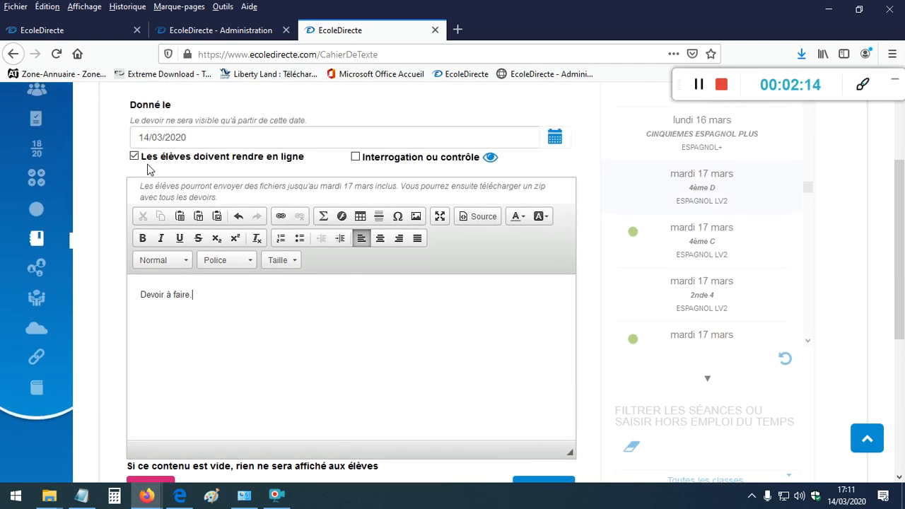
{"action": "scroll", "coordinate": [594, 404], "scroll_direction": "down", "scroll_amount": 2}
{"action": "left_click", "coordinate": [552, 422]}
Try to attach a document from the computer to the saved homework, closing the file chooser without a selection.
{"action": "scroll", "coordinate": [213, 300], "scroll_direction": "up", "scroll_amount": 2}
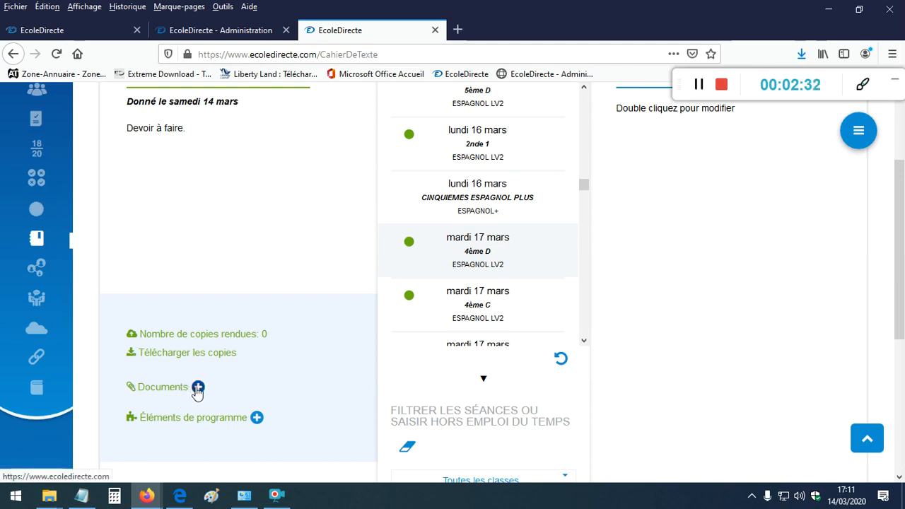
{"action": "left_click", "coordinate": [198, 387]}
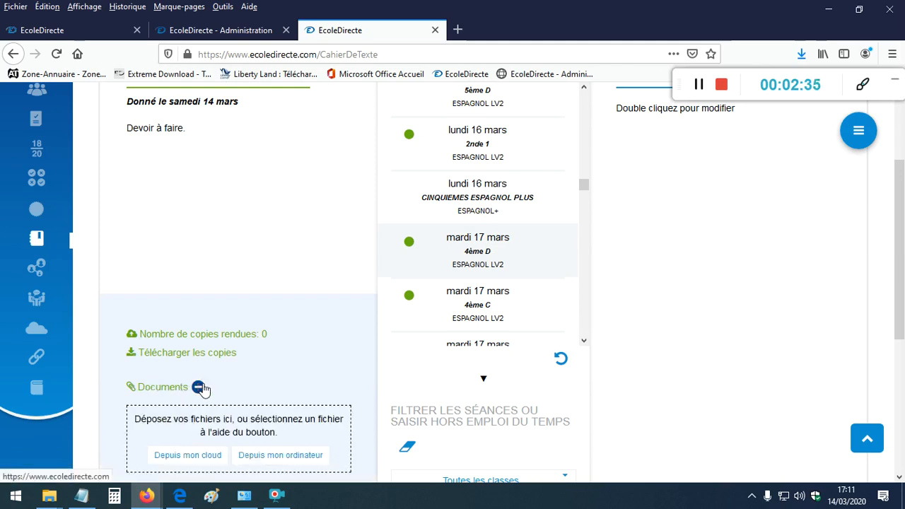
{"action": "scroll", "coordinate": [204, 387], "scroll_direction": "down", "scroll_amount": 1}
{"action": "scroll", "coordinate": [212, 388], "scroll_direction": "down", "scroll_amount": 2}
{"action": "left_click", "coordinate": [318, 389]}
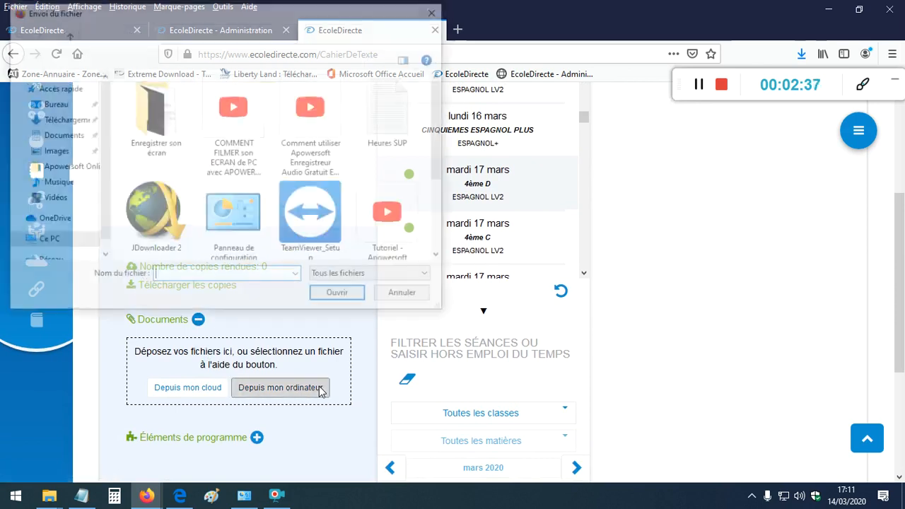
{"action": "left_click", "coordinate": [437, 9]}
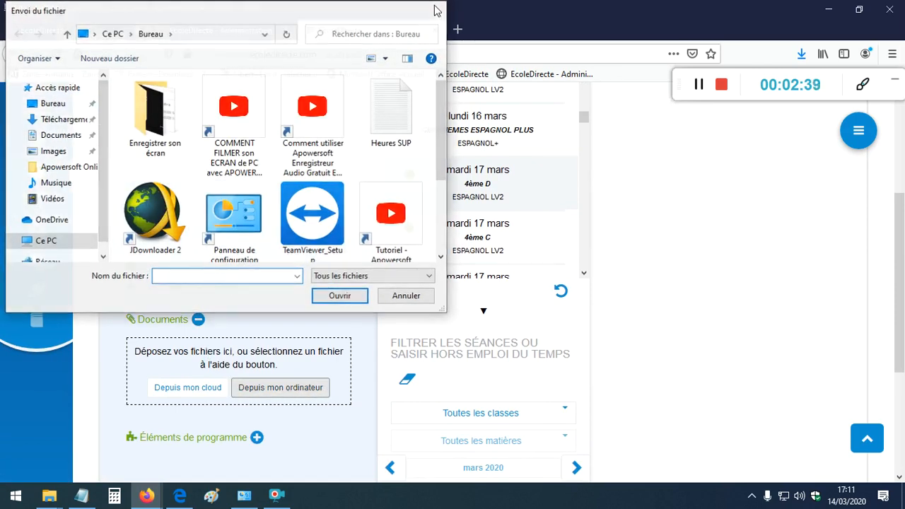
{"action": "scroll", "coordinate": [273, 234], "scroll_direction": "up", "scroll_amount": 5}
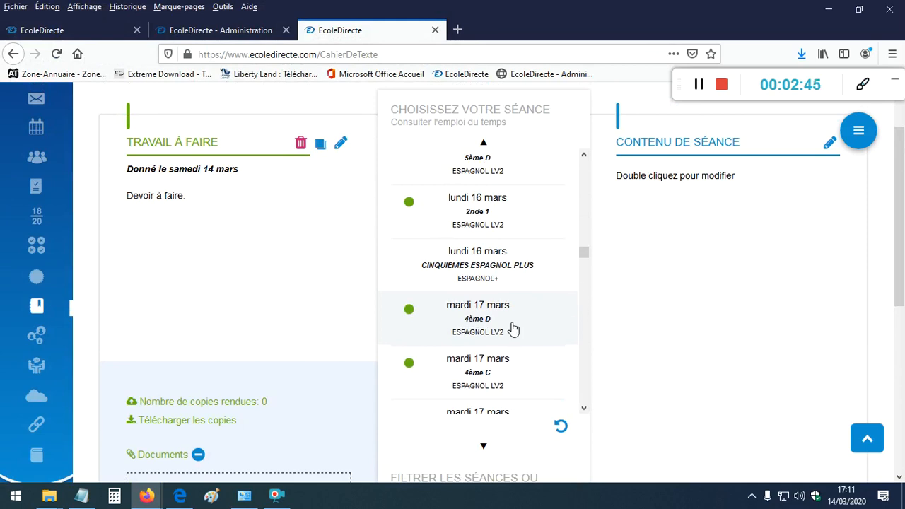
Return to the home page and reopen the 4ème D session of mardi 17 mars from the Cahier de textes.
{"action": "scroll", "coordinate": [518, 311], "scroll_direction": "down", "scroll_amount": 2}
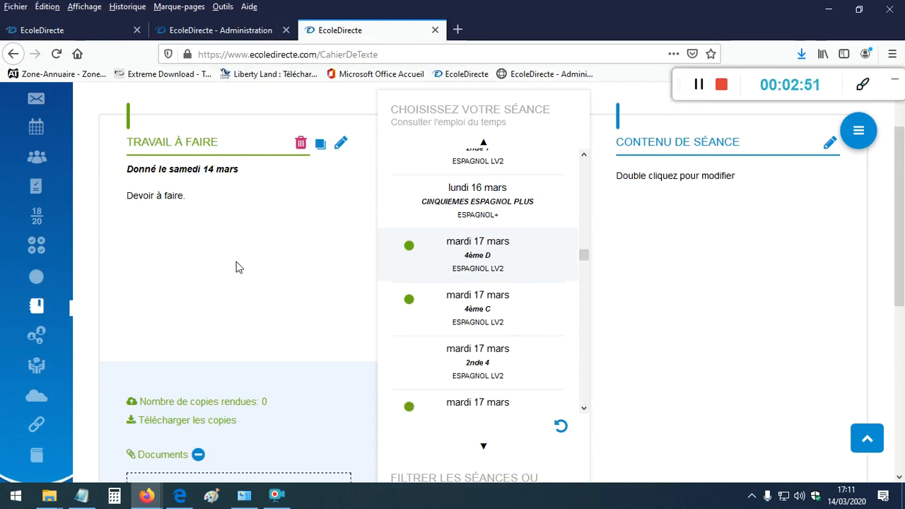
{"action": "mouse_move", "coordinate": [40, 126]}
{"action": "scroll", "coordinate": [40, 126], "scroll_direction": "up", "scroll_amount": 2}
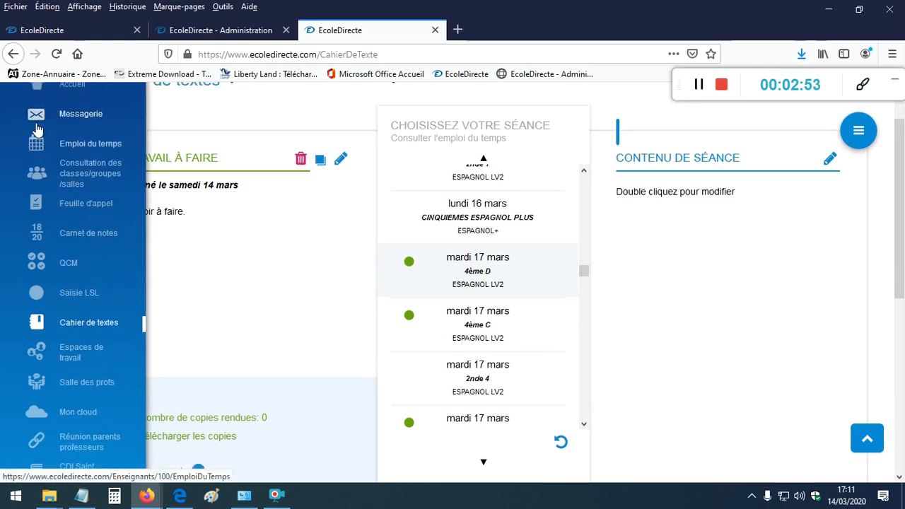
{"action": "left_click", "coordinate": [40, 126]}
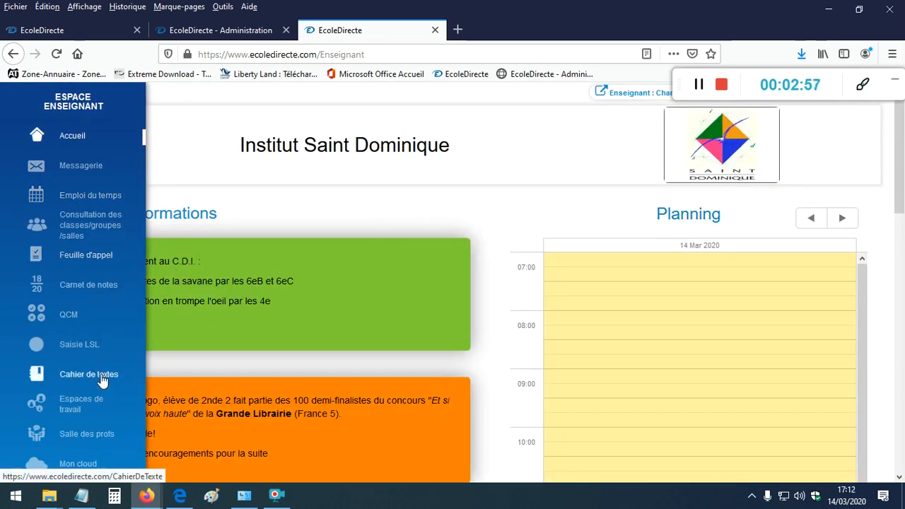
{"action": "left_click", "coordinate": [102, 378]}
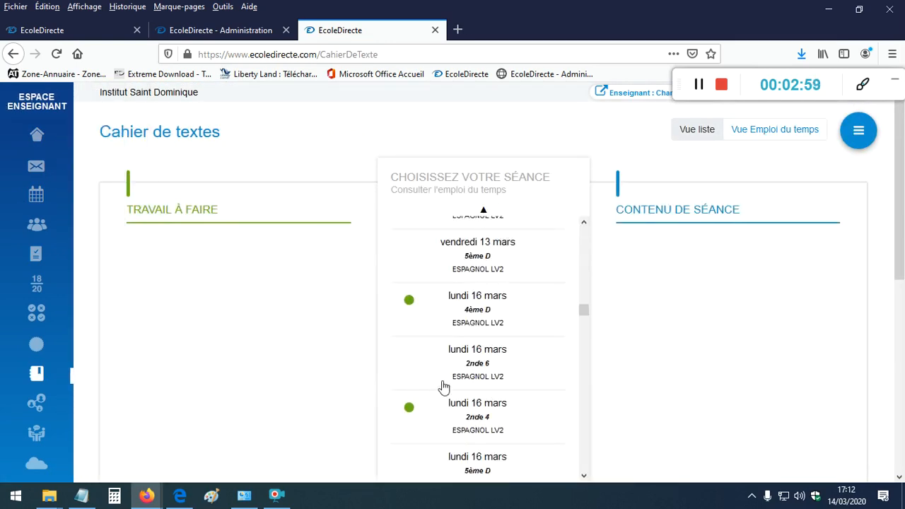
{"action": "scroll", "coordinate": [544, 353], "scroll_direction": "down", "scroll_amount": 5}
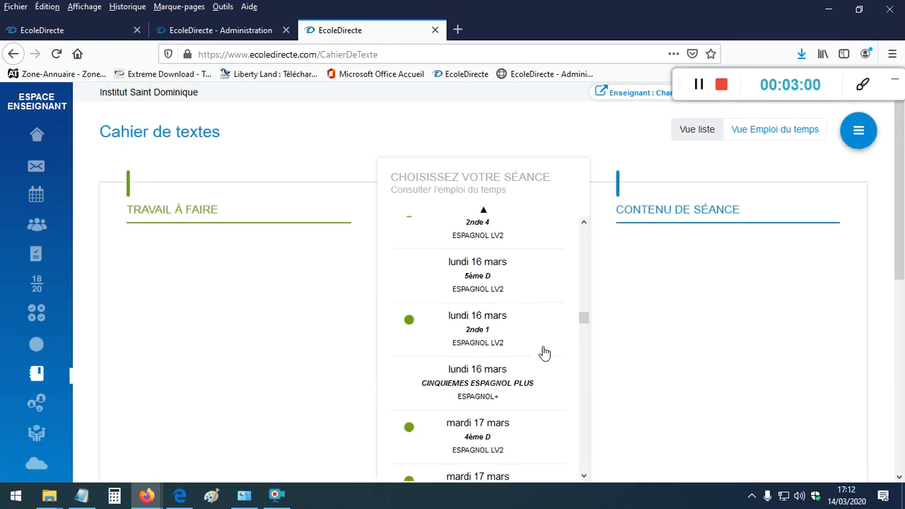
{"action": "left_click", "coordinate": [501, 325]}
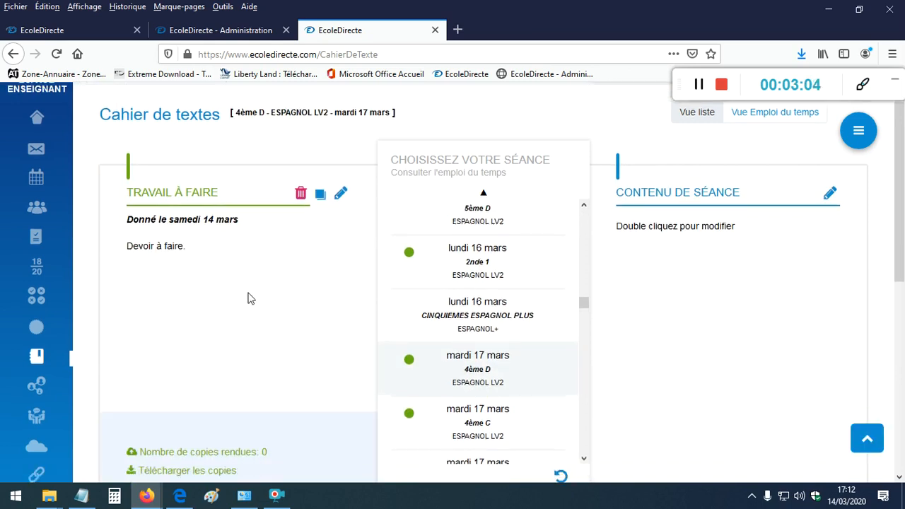
Examine the number of submitted copies and the option to download them below the homework.
{"action": "scroll", "coordinate": [225, 330], "scroll_direction": "down", "scroll_amount": 2}
{"action": "left_click_drag", "start_coordinate": [140, 402], "coordinate": [291, 406]}
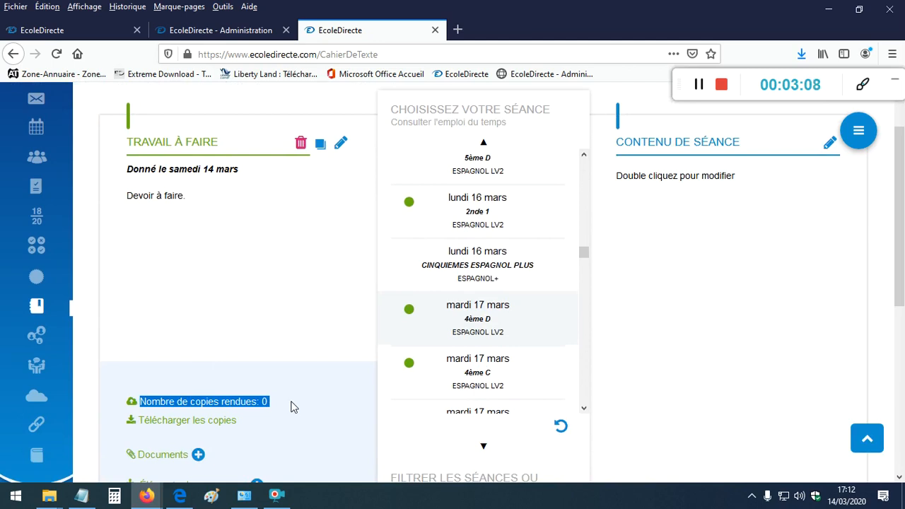
{"action": "scroll", "coordinate": [538, 329], "scroll_direction": "down", "scroll_amount": 1}
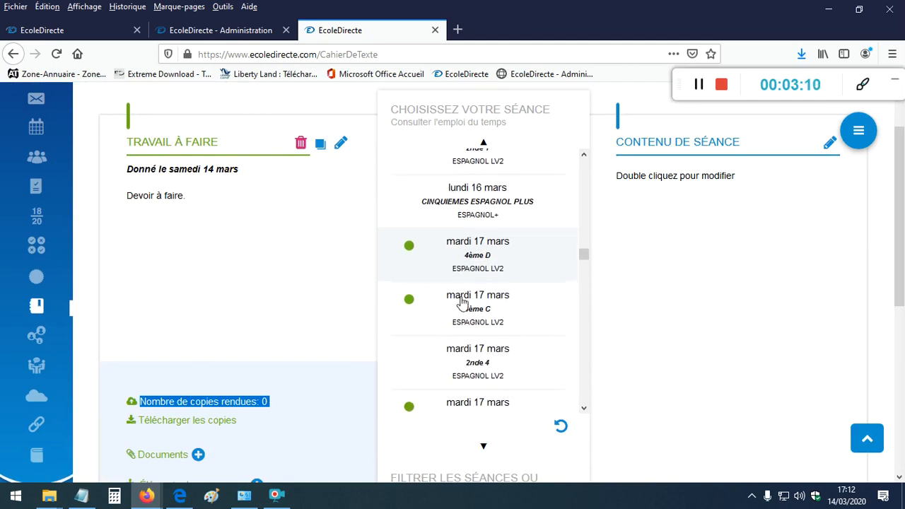
{"action": "left_click", "coordinate": [277, 406]}
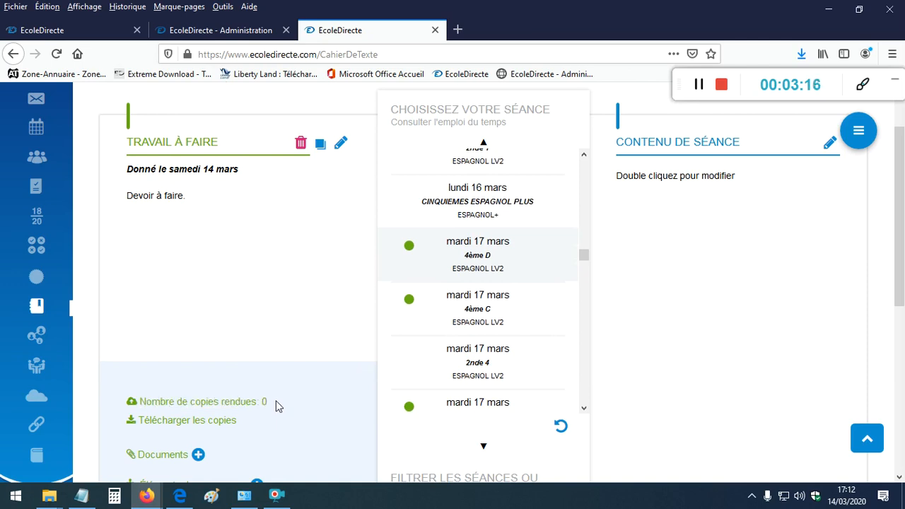
{"action": "left_click_drag", "start_coordinate": [277, 405], "coordinate": [129, 411]}
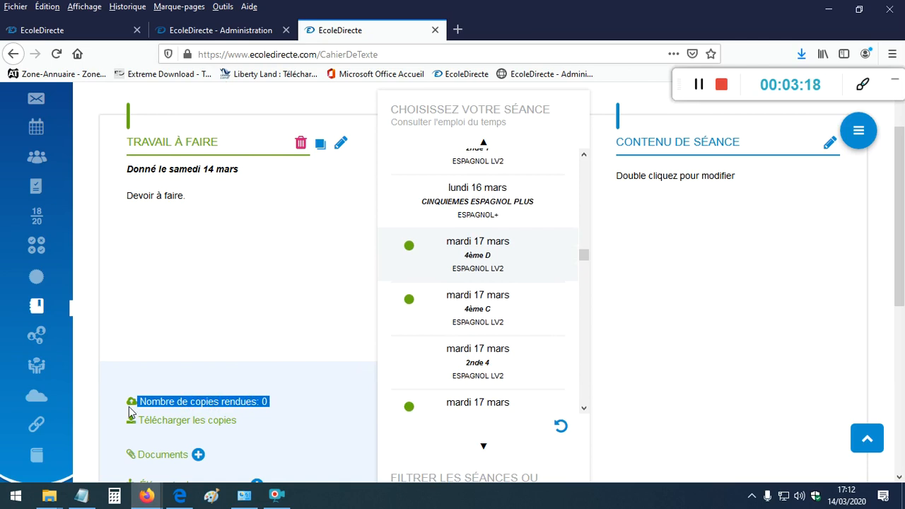
{"action": "left_click", "coordinate": [281, 409]}
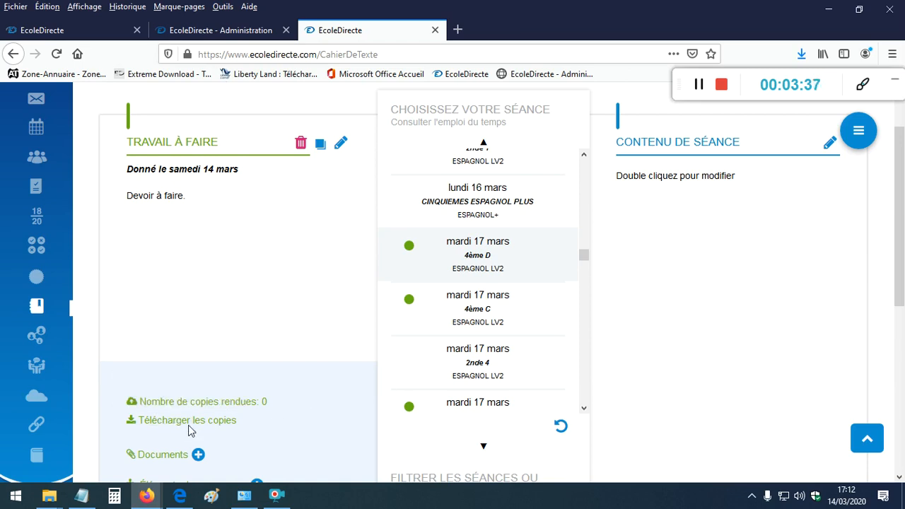
{"action": "left_click_drag", "start_coordinate": [240, 423], "coordinate": [125, 417]}
{"action": "left_click", "coordinate": [285, 423]}
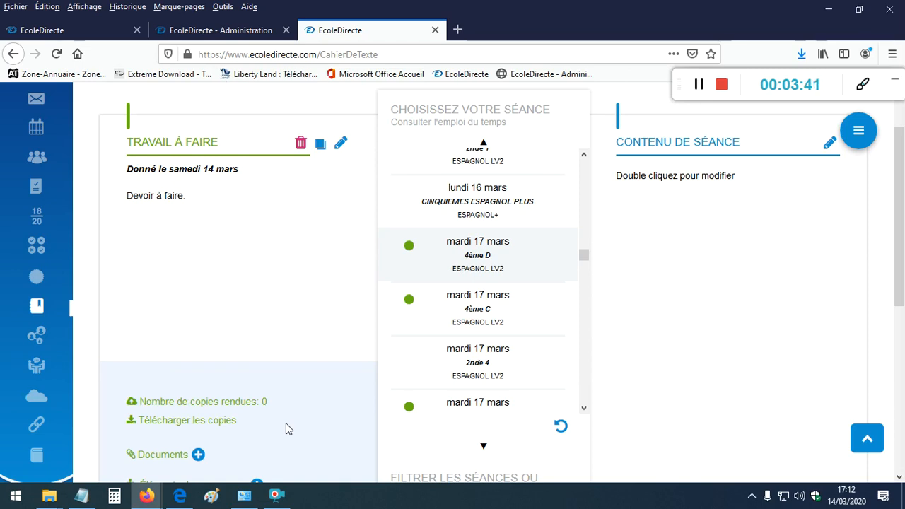